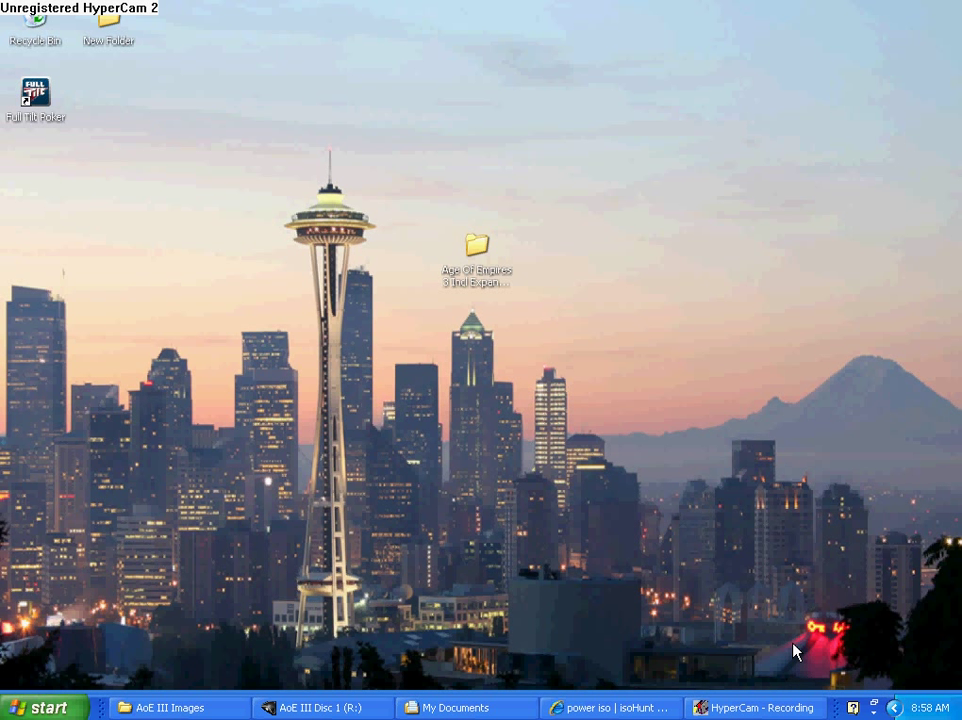
Move the Age Of Empires 3 Incl Expansion and keys folder to the desktop's top centre.
left_click(480, 245)
left_click_drag(433, 43, 512, 20)
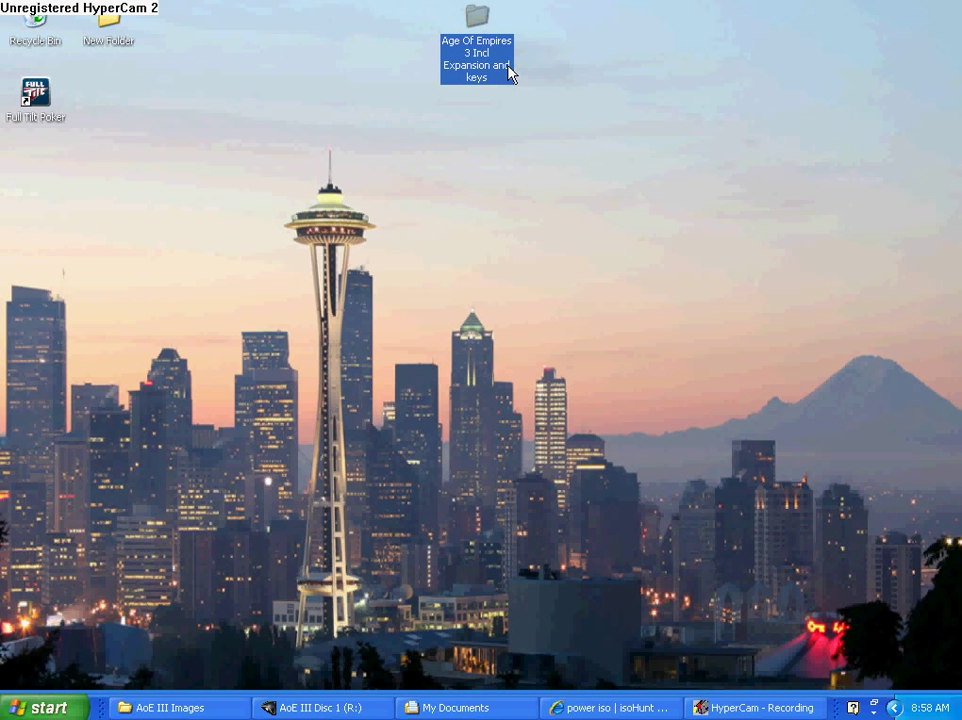
left_click(530, 140)
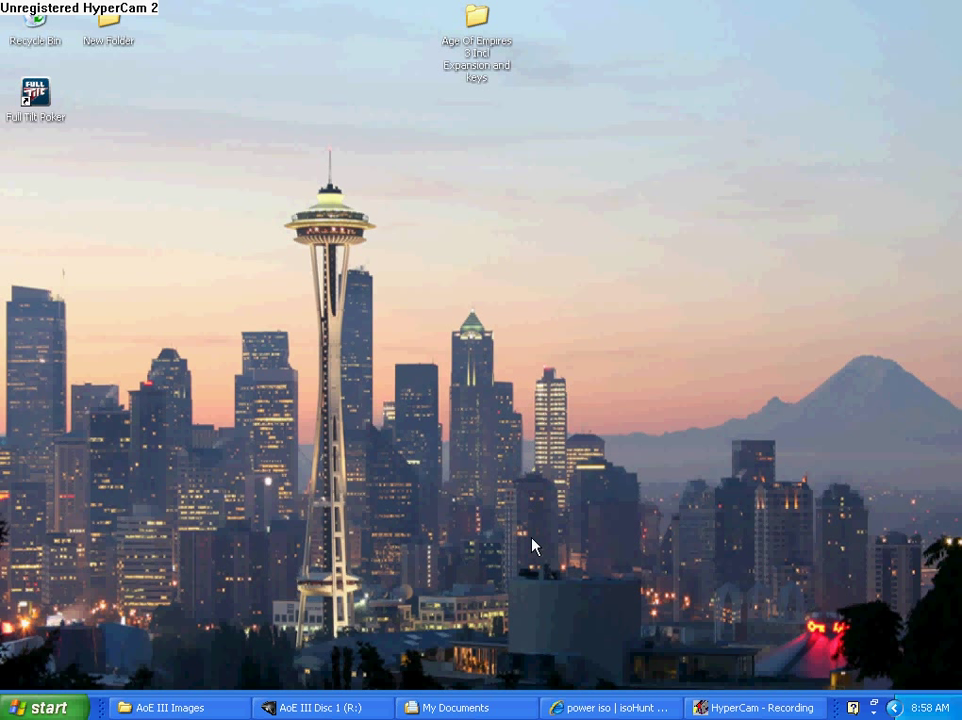
key("alt+Tab")
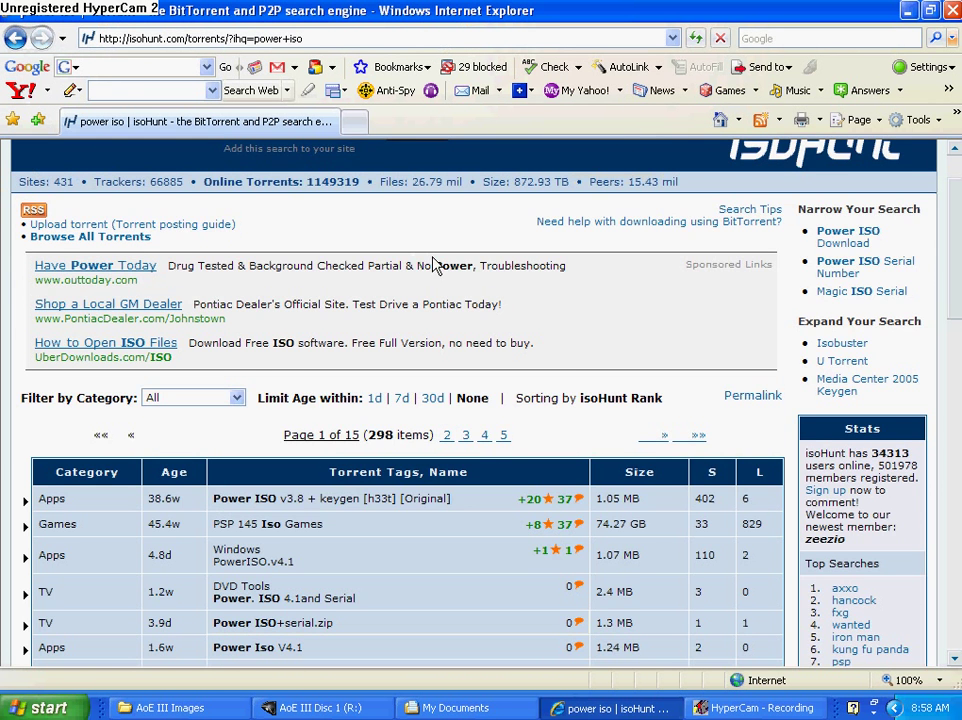
scroll(479, 290, "up", 1)
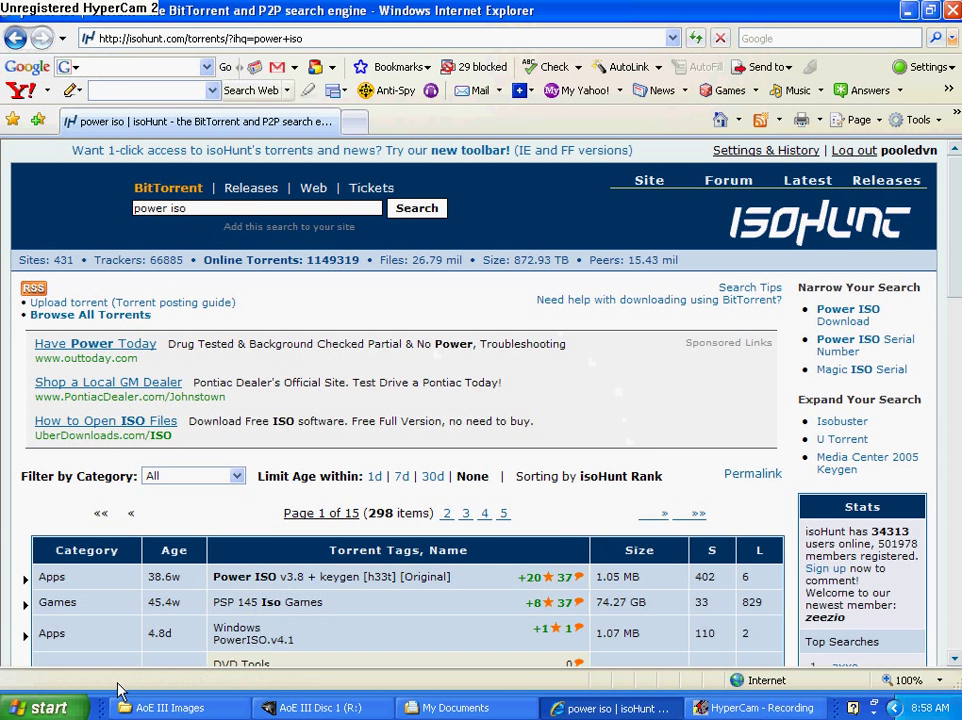
scroll(450, 397, "down", 2)
scroll(450, 397, "down", 1)
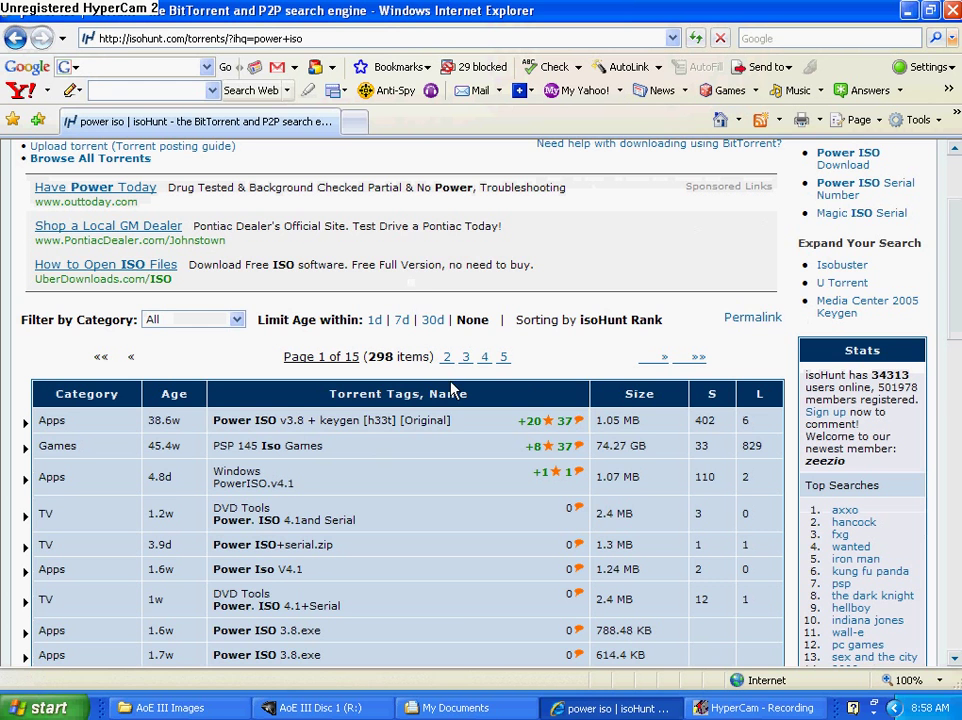
scroll(450, 390, "down", 1)
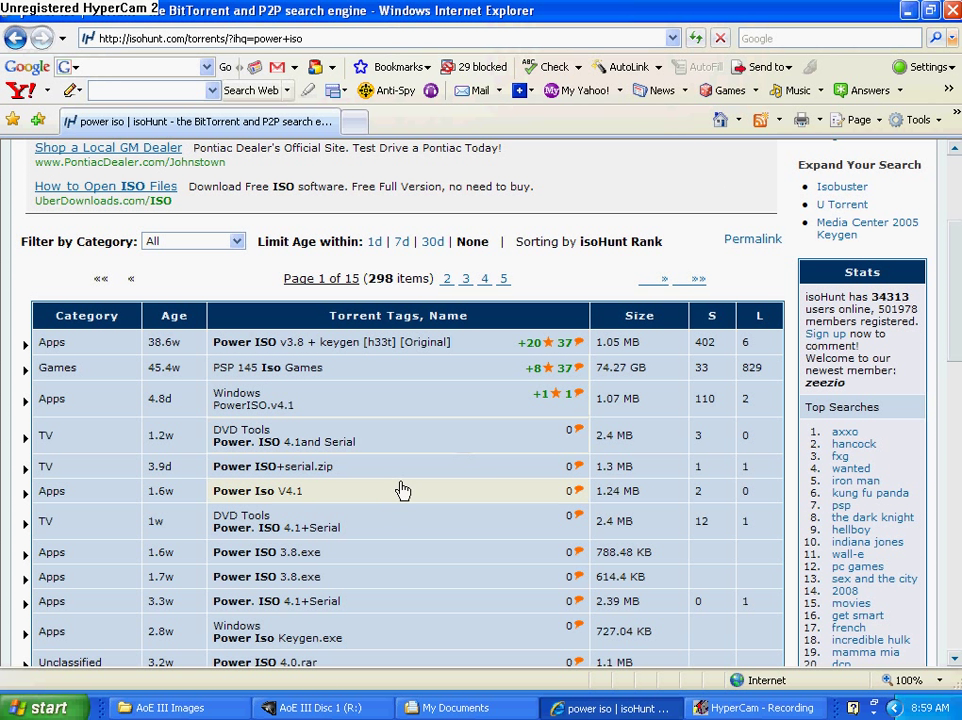
Close the Internet Explorer window showing isoHunt's Power ISO results.
left_click(952, 10)
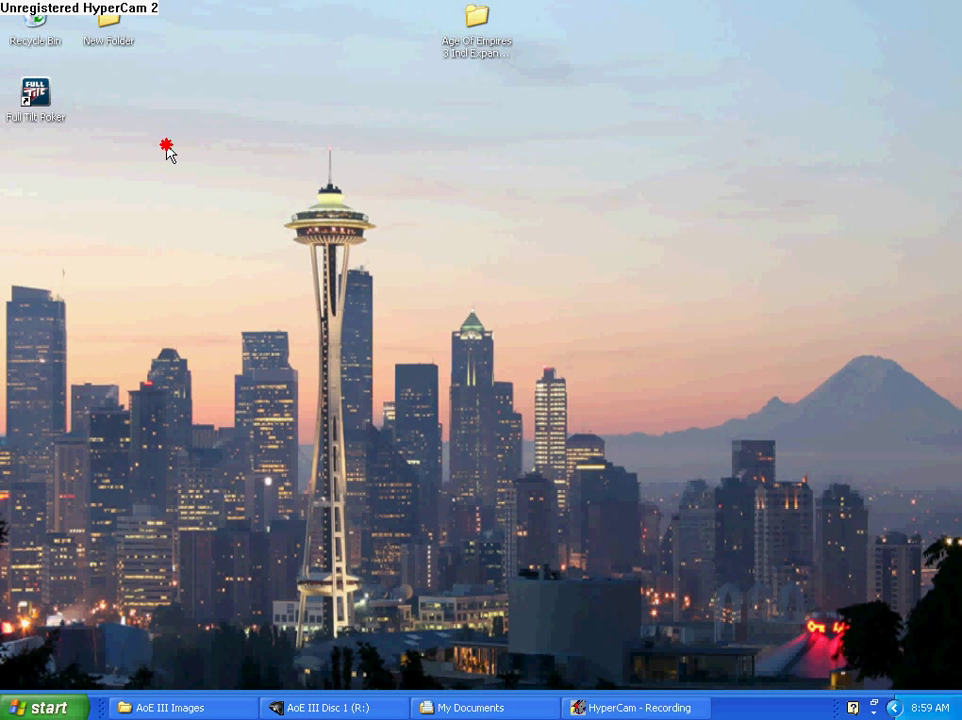
Reposition the Age Of Empires folder just right of the desktop centre.
left_click_drag(168, 150, 168, 150)
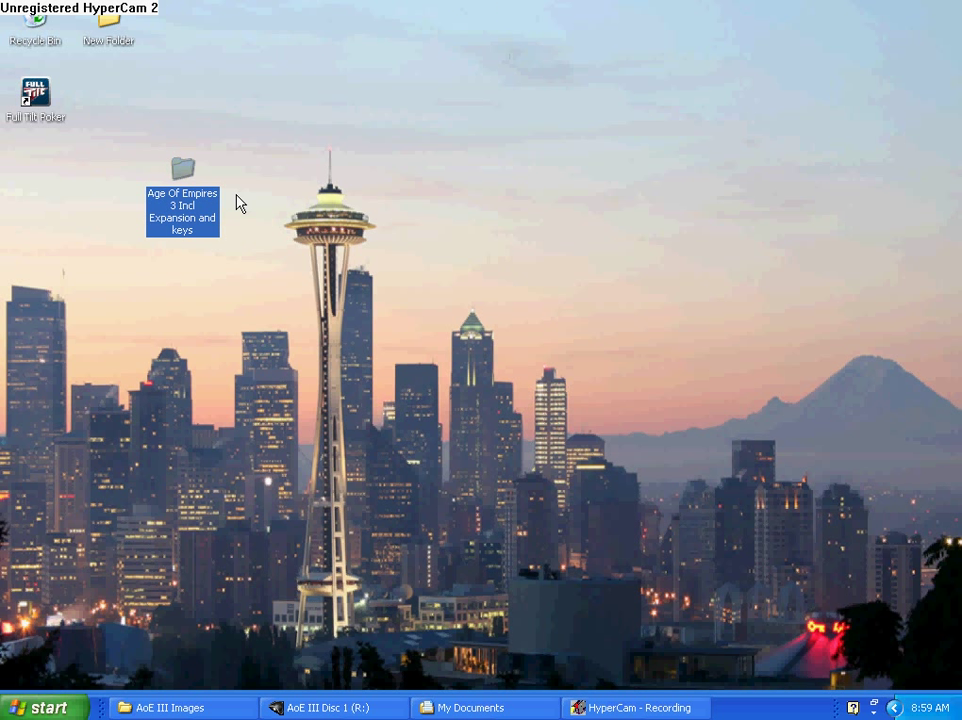
left_click(502, 197)
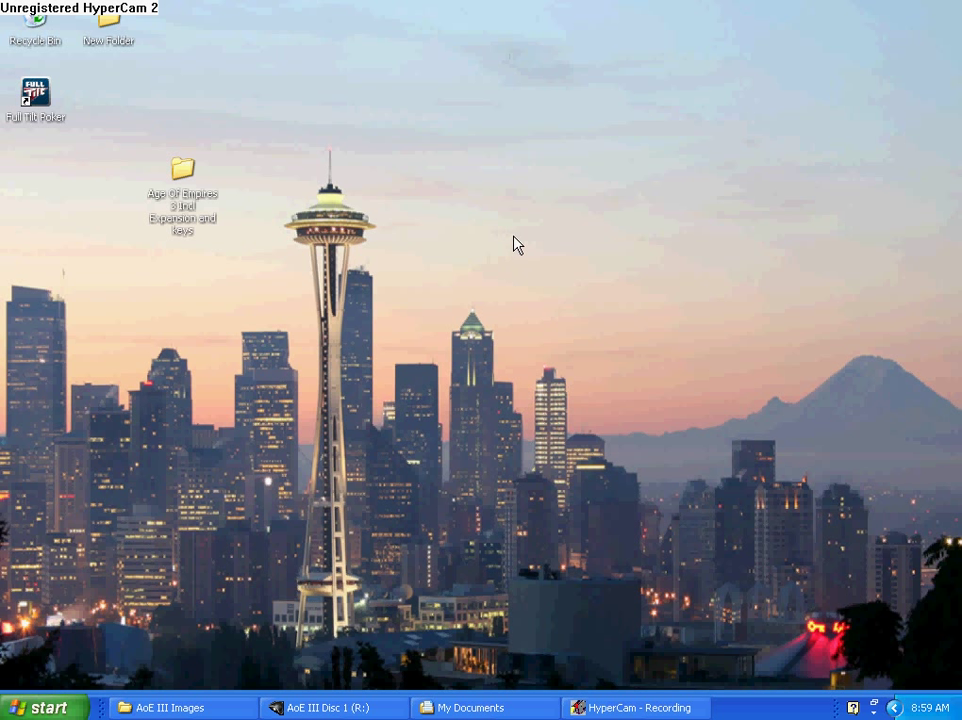
left_click_drag(167, 177, 627, 213)
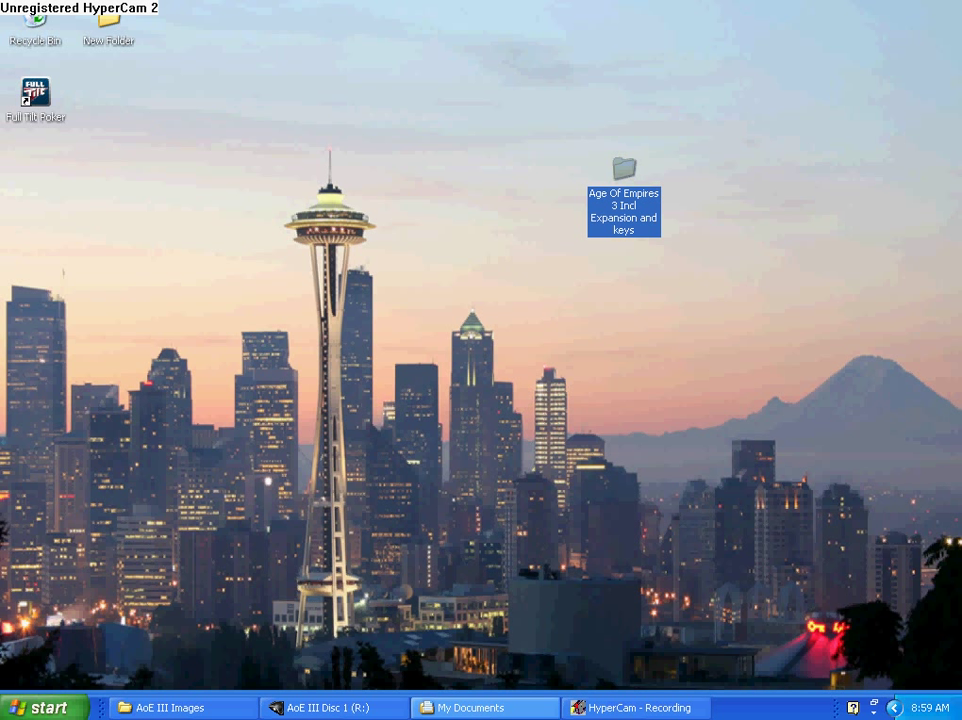
Take the AoE III Disc 1 (R:) window up to My Computer and minimize it.
left_click(395, 710)
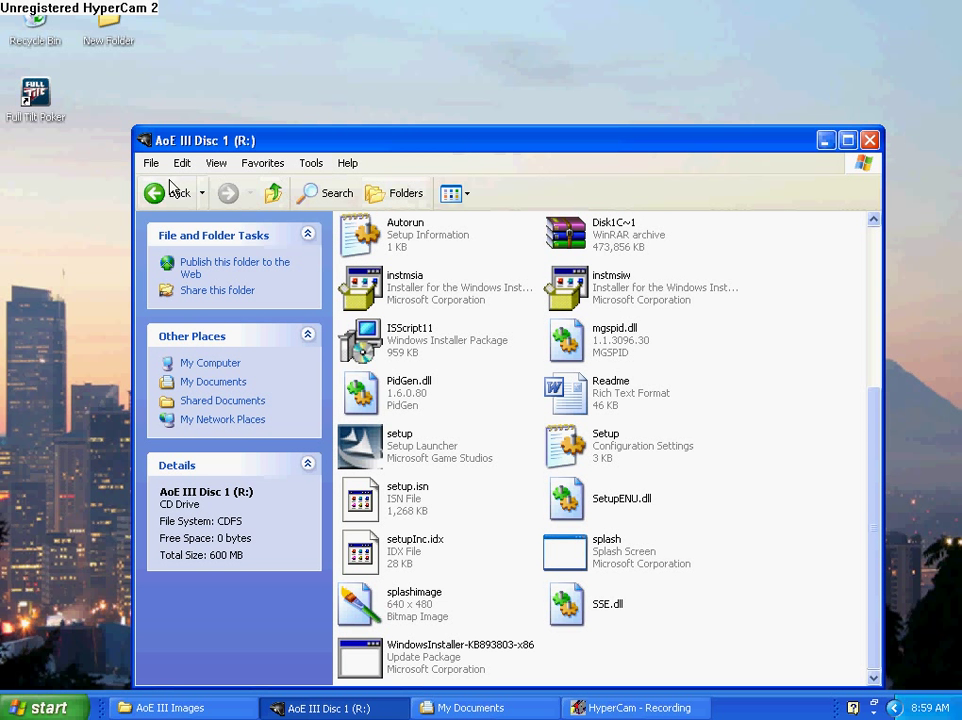
left_click(276, 193)
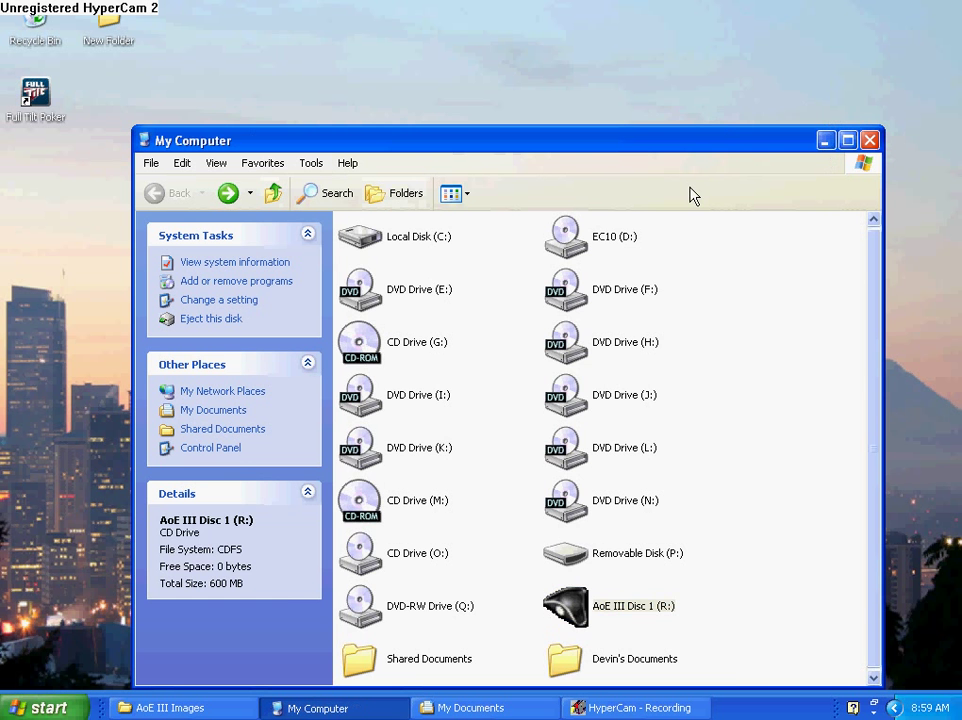
left_click(825, 140)
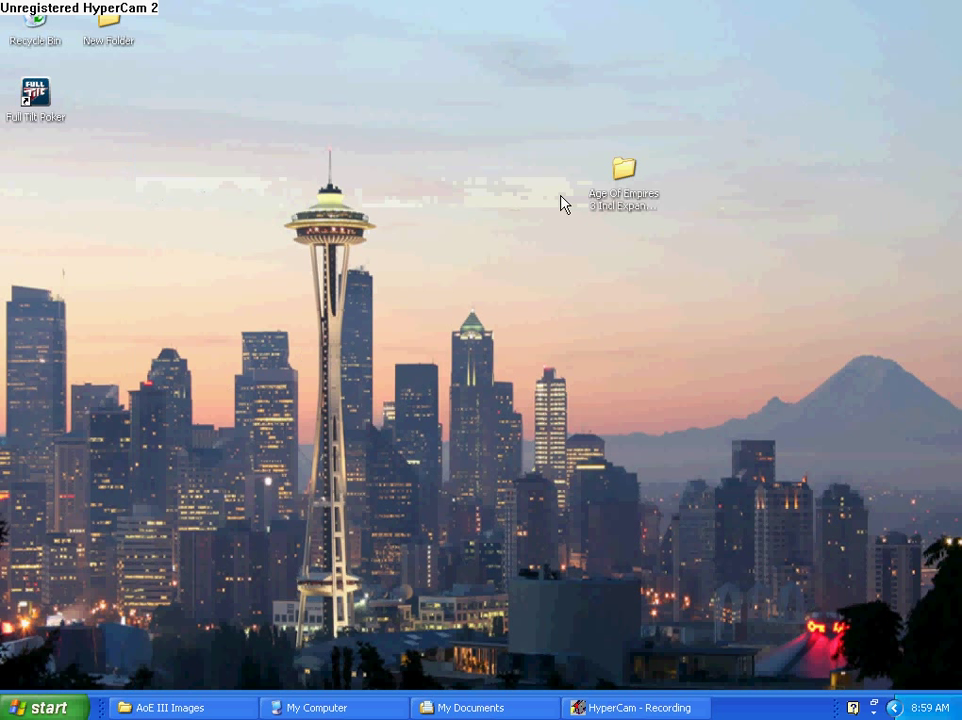
Open the AoE III Images subfolder, reposition its window, and bring My Computer forward.
double_click(632, 180)
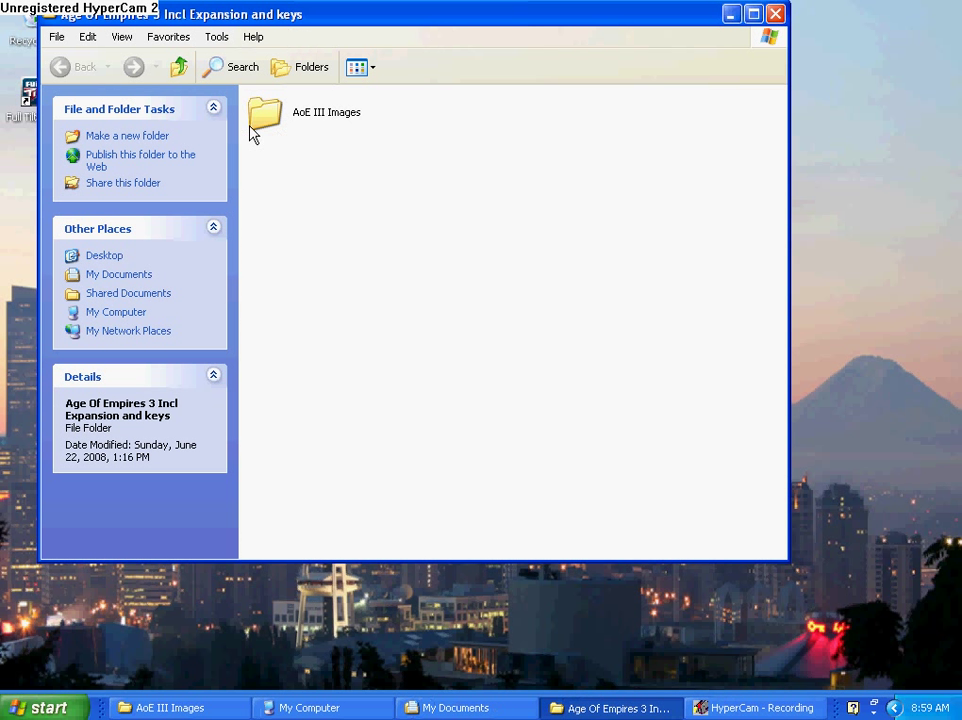
double_click(265, 112)
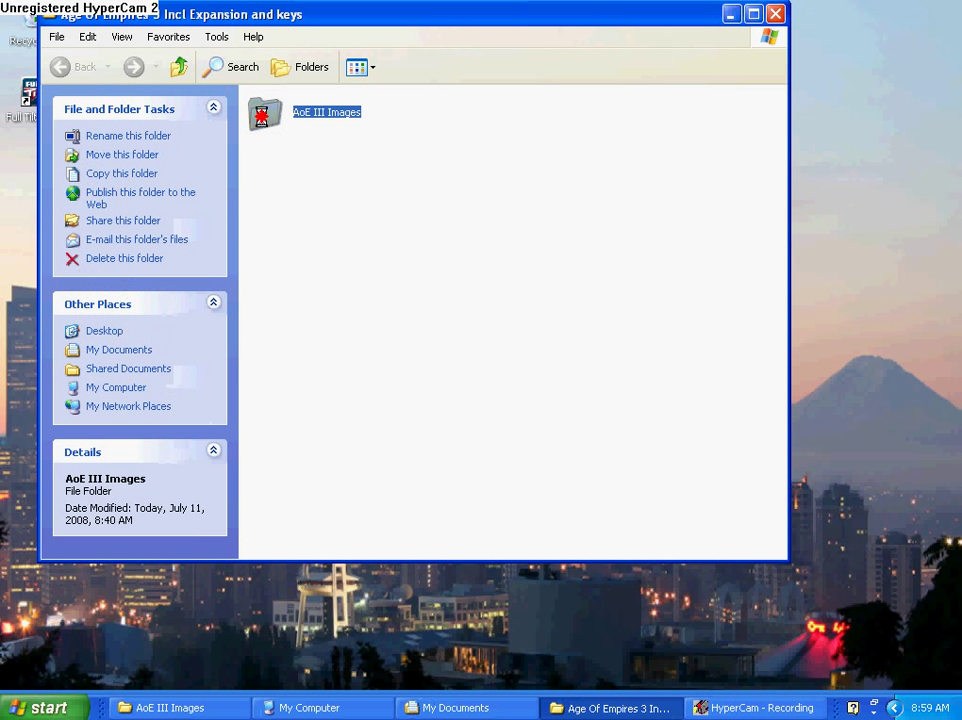
left_click_drag(232, 13, 376, 170)
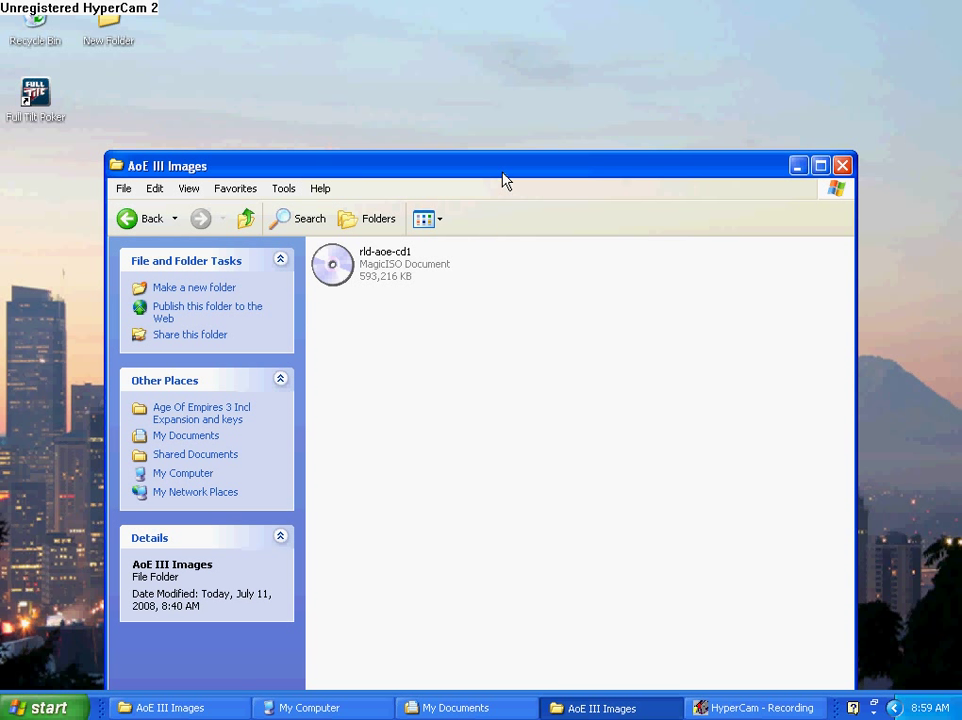
mouse_move(500, 168)
left_mouse_down()
mouse_move(466, 138)
mouse_move(501, 89)
left_mouse_up()
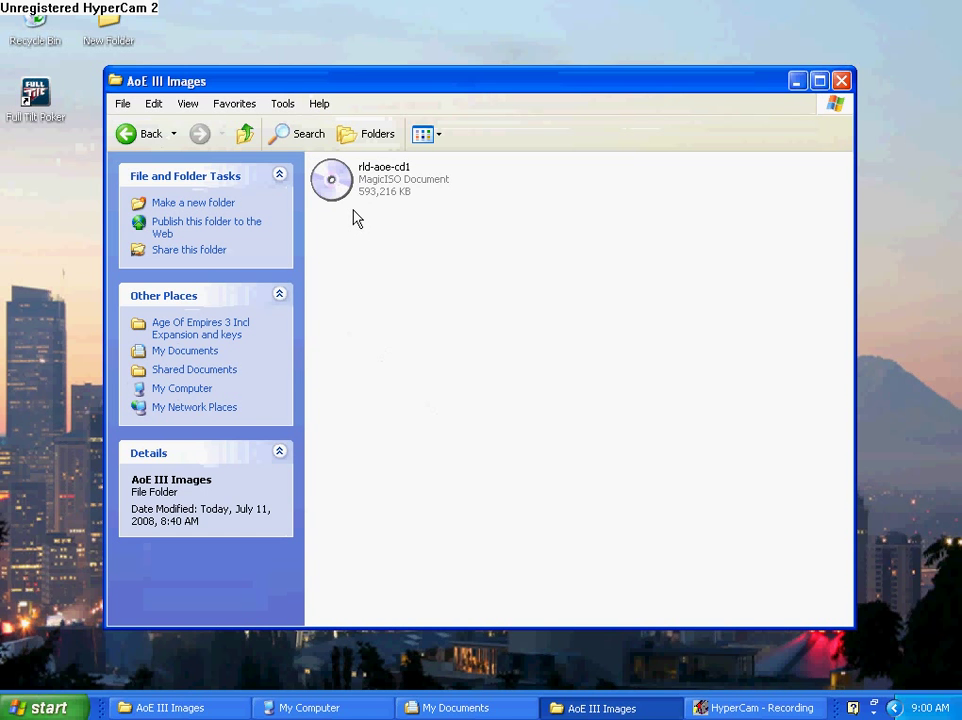
left_click(308, 707)
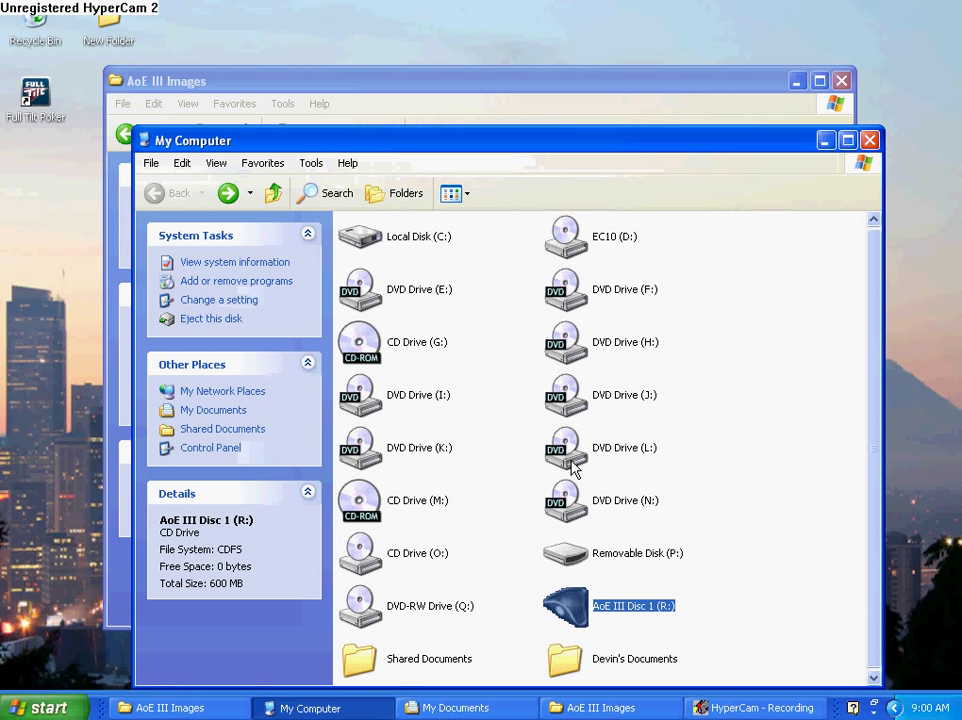
Mount the rld-aoe-cd1 image on DVD Drive (L:), listing All files (*.*).
right_click(592, 454)
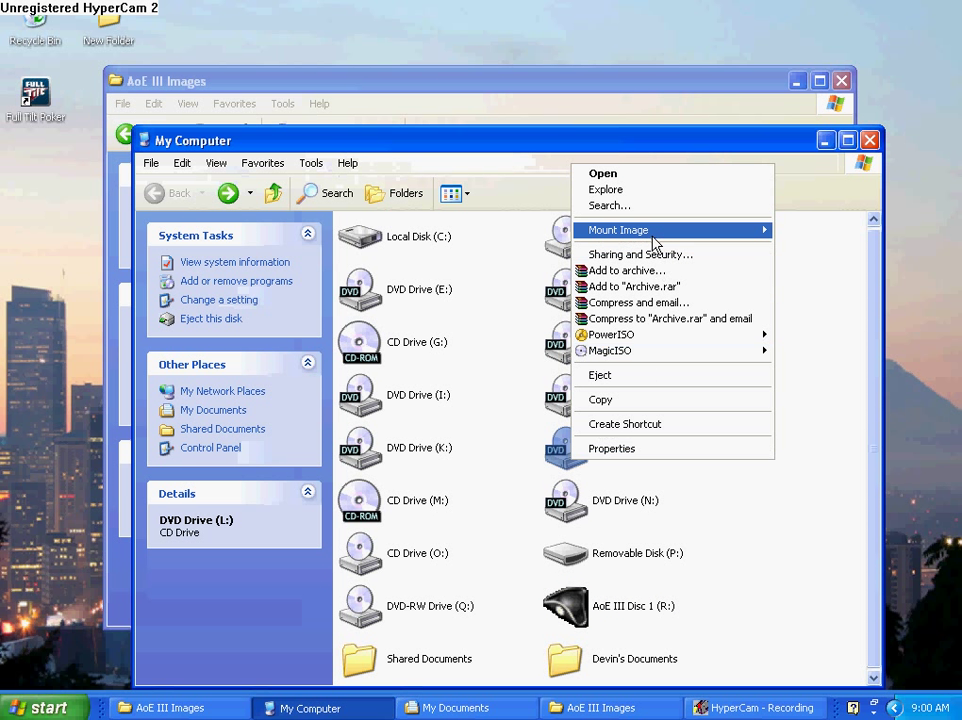
mouse_move(660, 230)
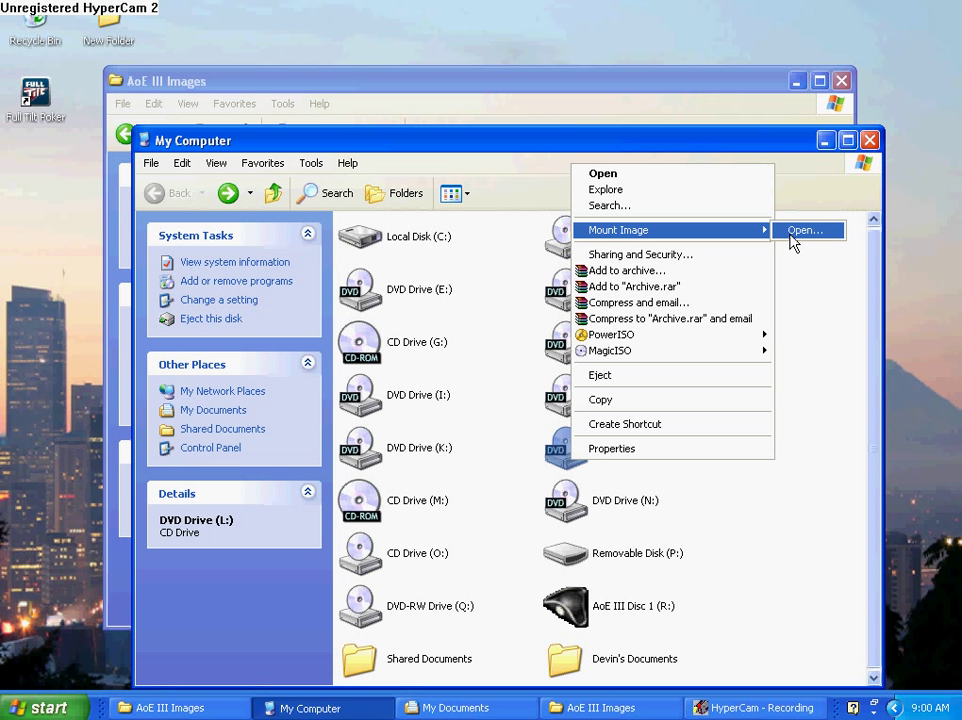
left_click(805, 231)
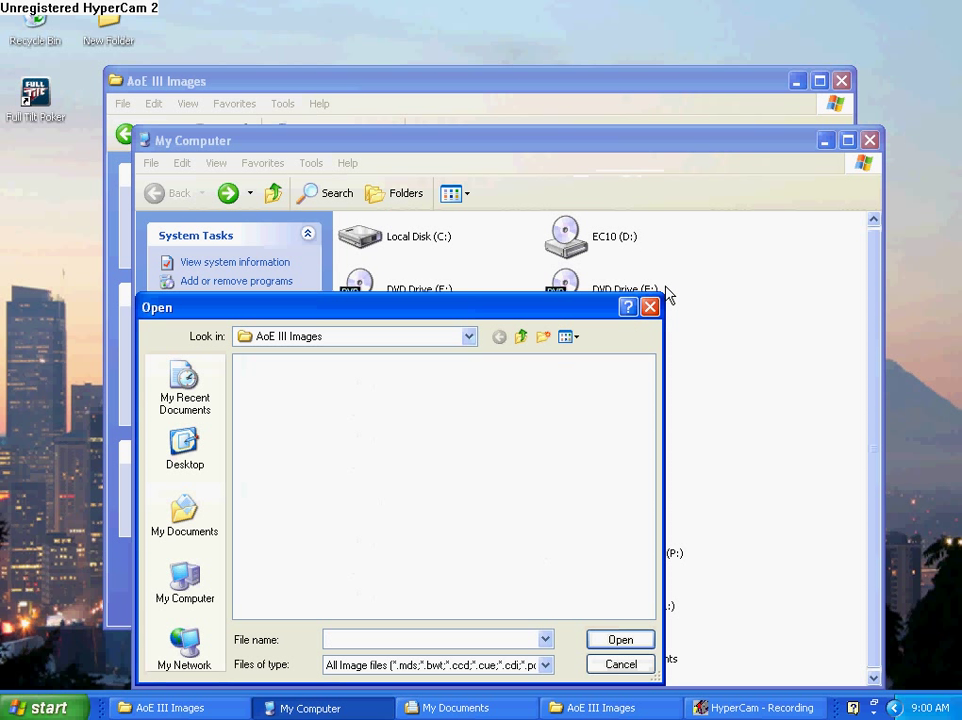
left_click(545, 665)
left_click(353, 648)
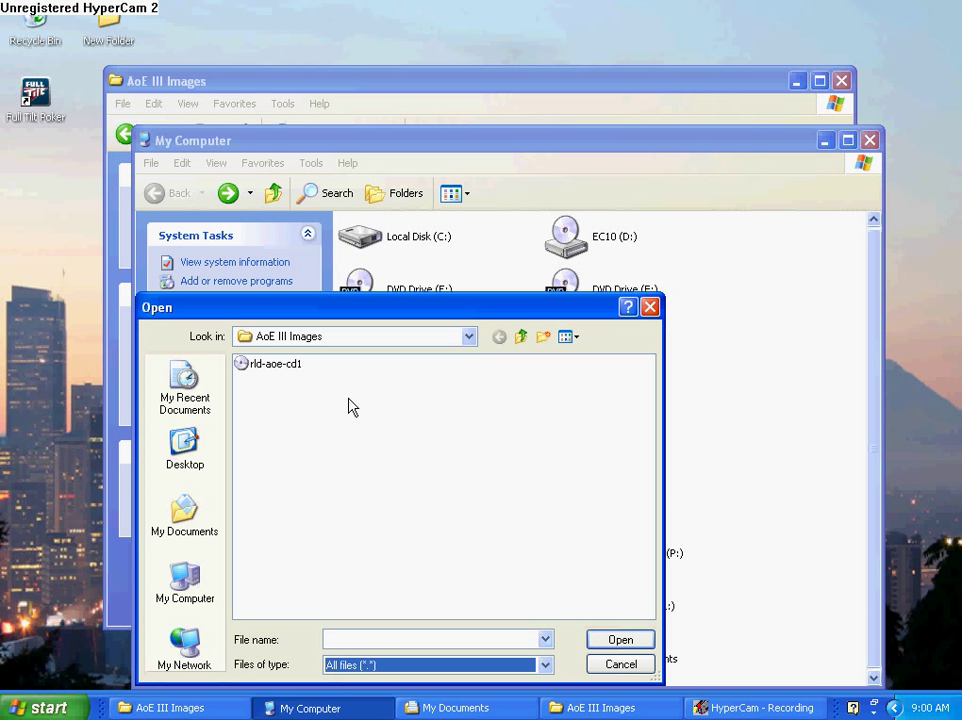
left_click(274, 366)
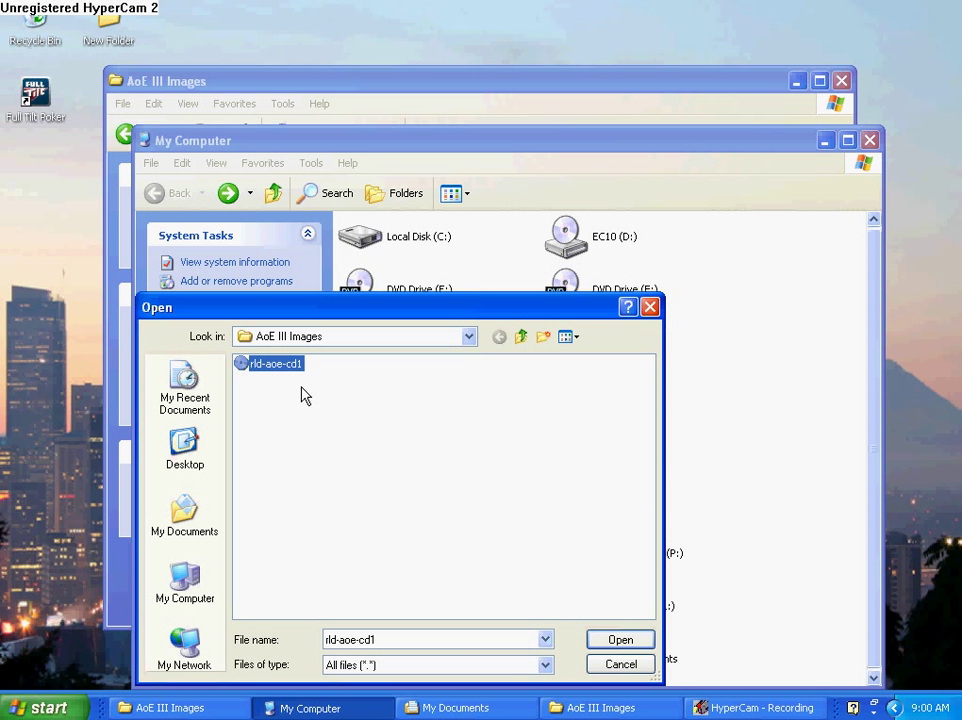
left_click(620, 640)
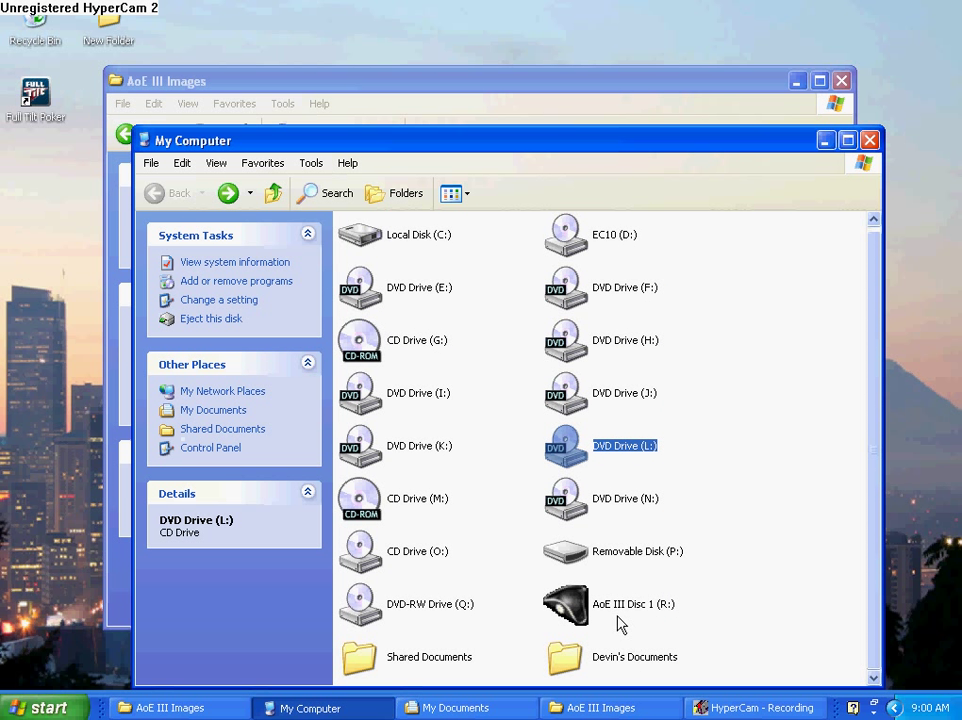
Open the AoE III Disc 1 (R:) drive and look inside its Crack folder.
left_click(633, 604)
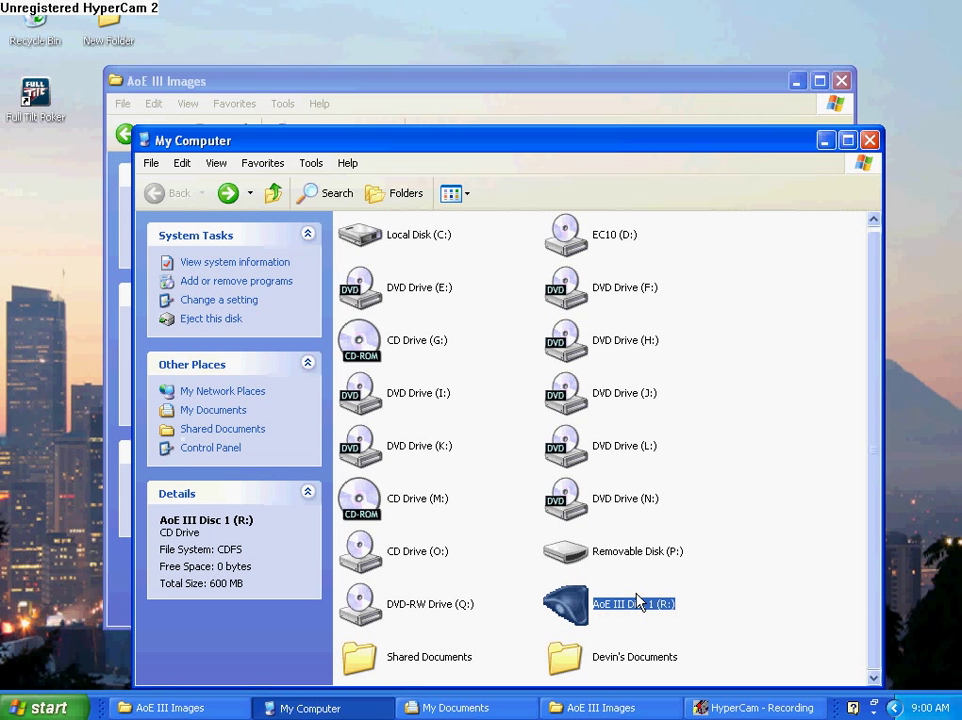
right_click(588, 612)
left_click(612, 358)
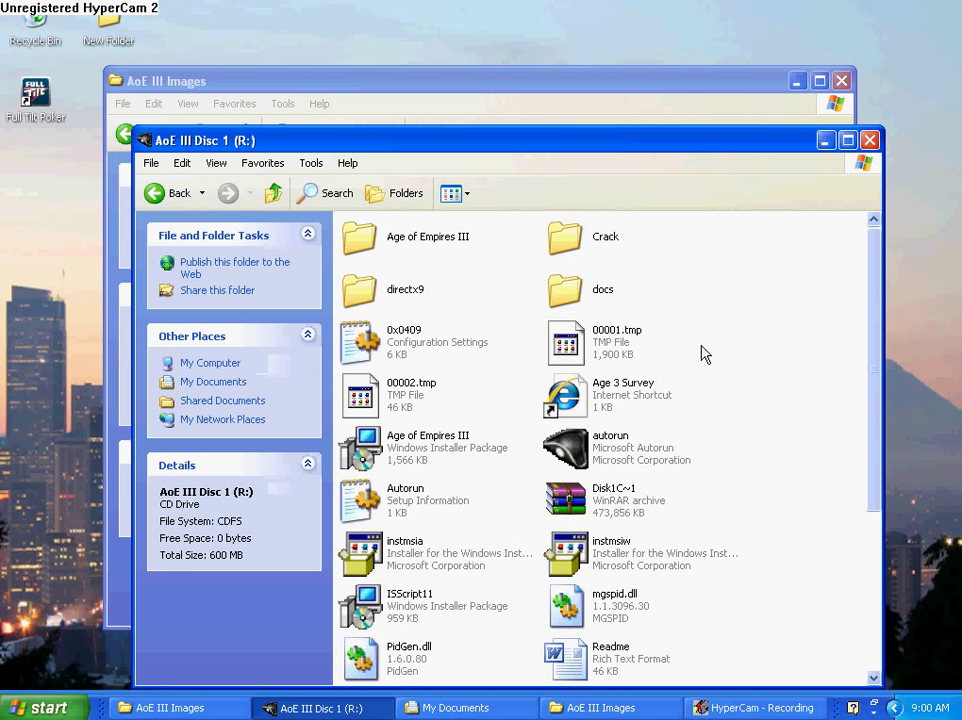
scroll(705, 354, "down", 5)
scroll(490, 393, "up", 5)
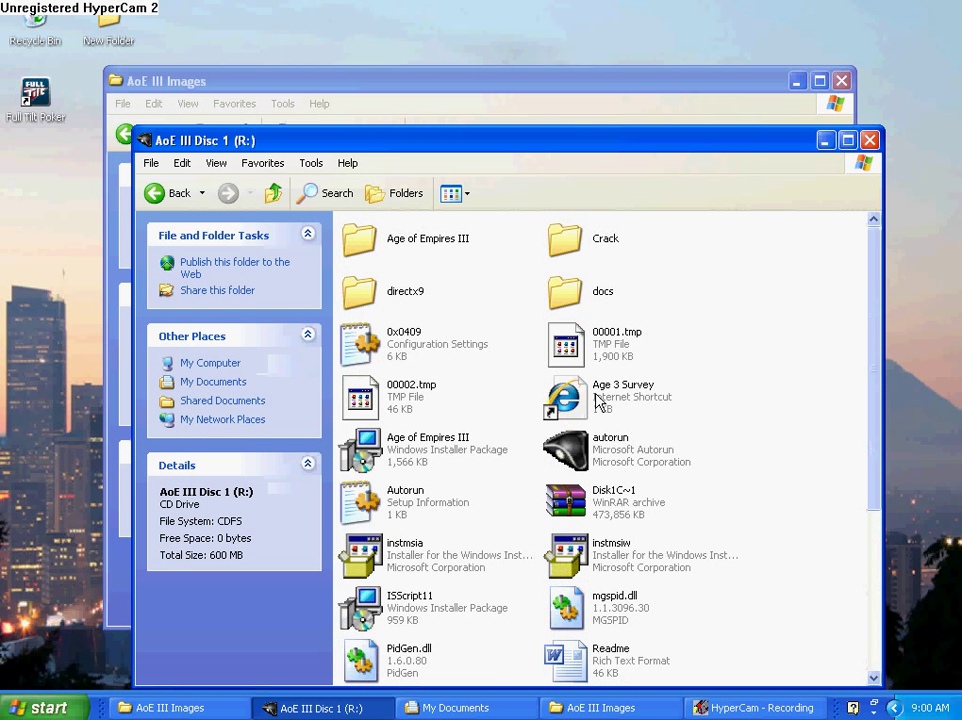
left_click(570, 243)
double_click(568, 243)
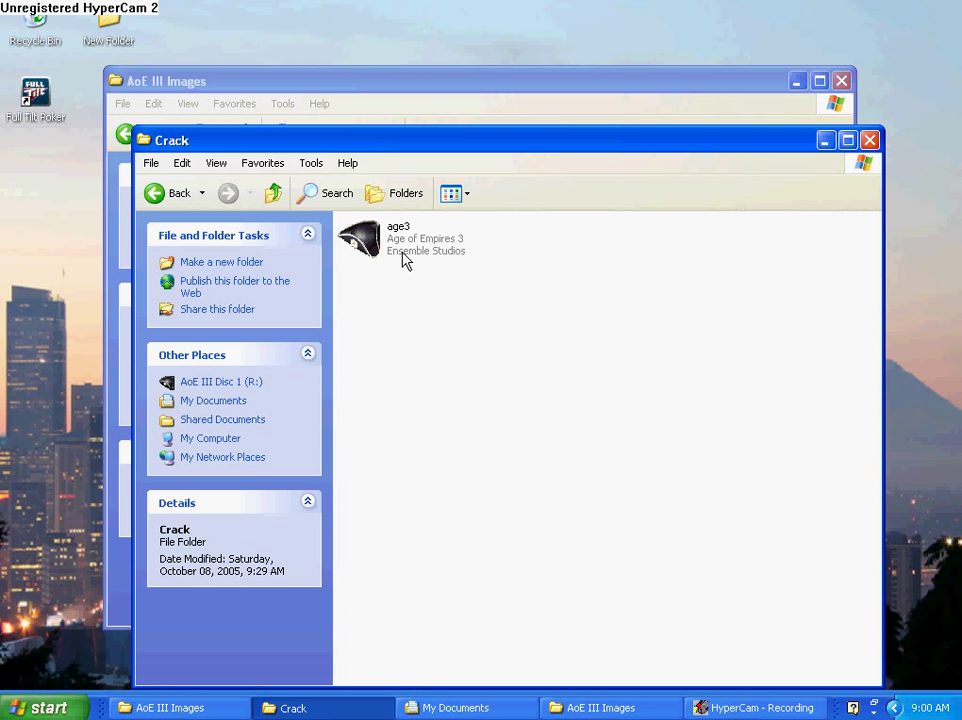
left_click(155, 193)
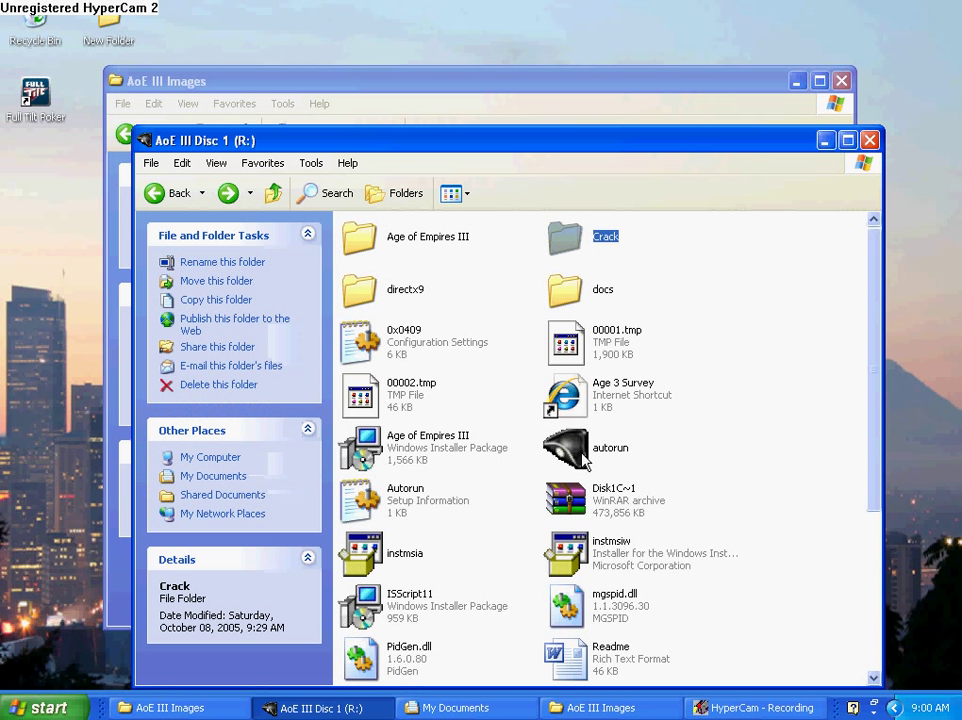
scroll(586, 468, "down", 3)
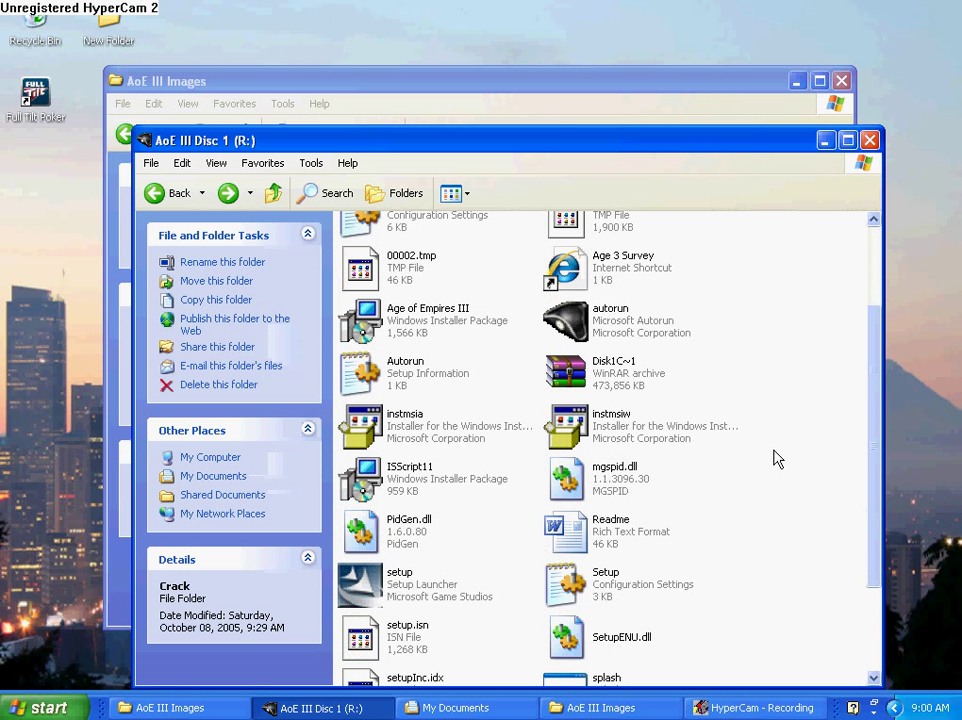
scroll(775, 455, "down", 3)
scroll(772, 452, "down", 1)
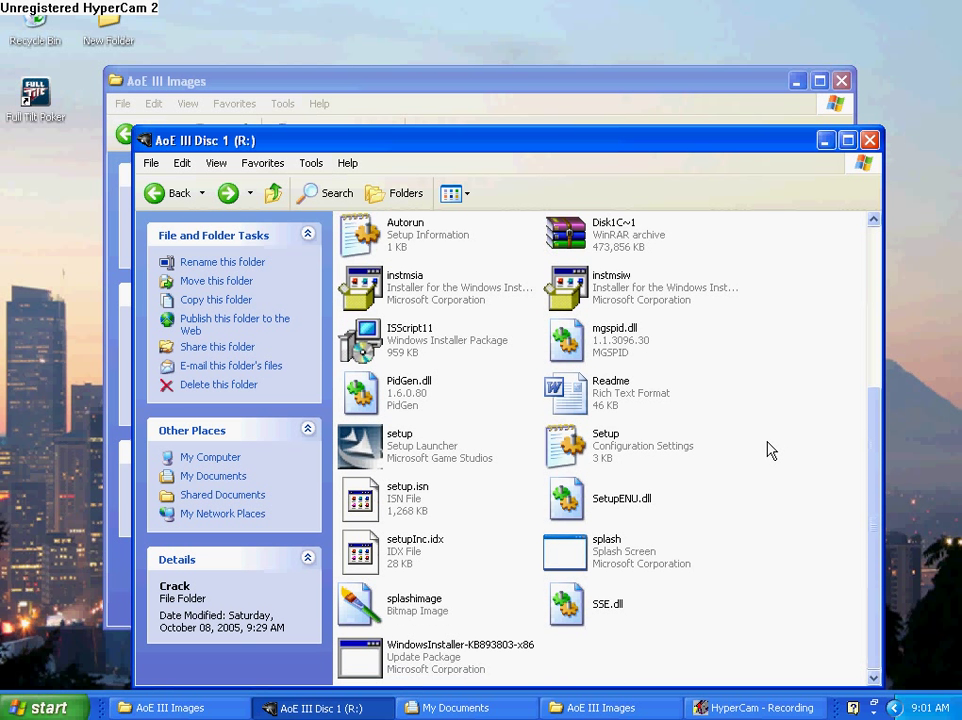
scroll(775, 410, "up", 5)
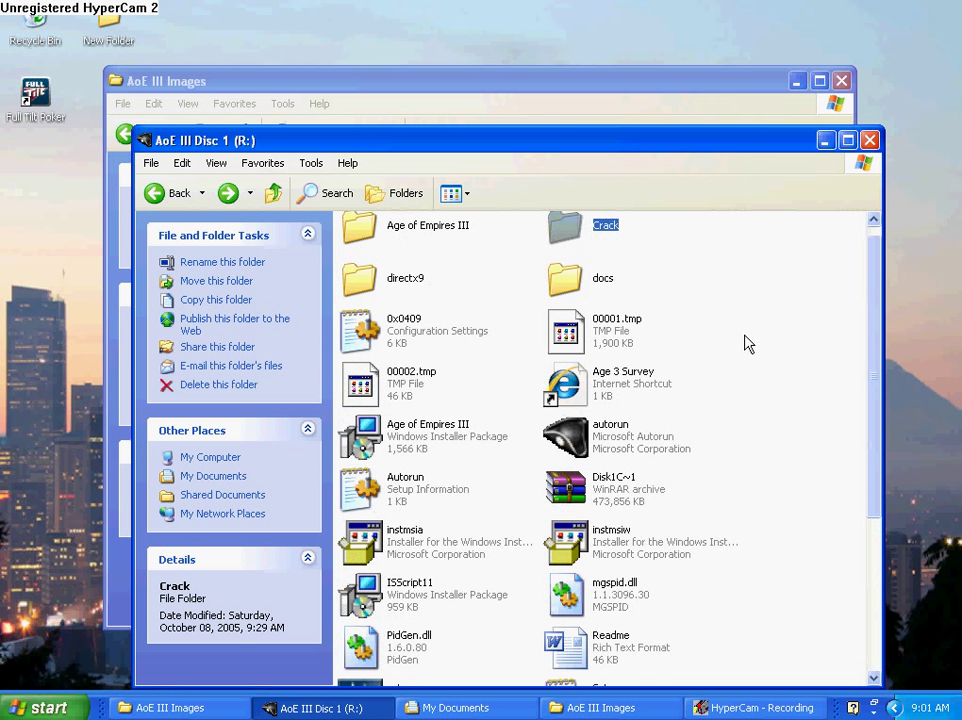
scroll(440, 510, "down", 5)
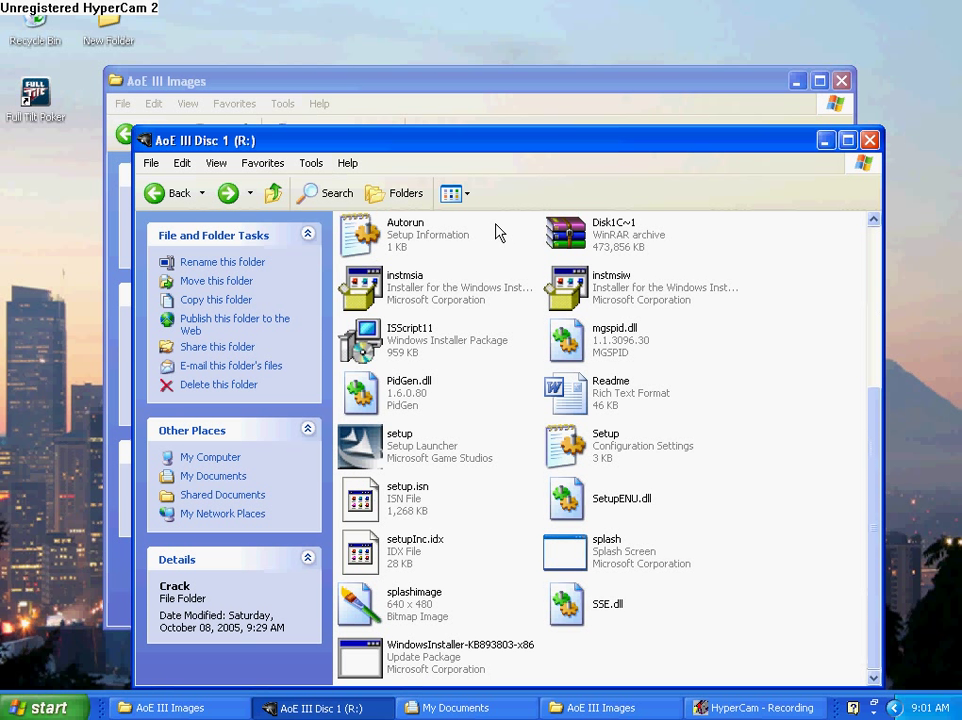
scroll(612, 385, "up", 5)
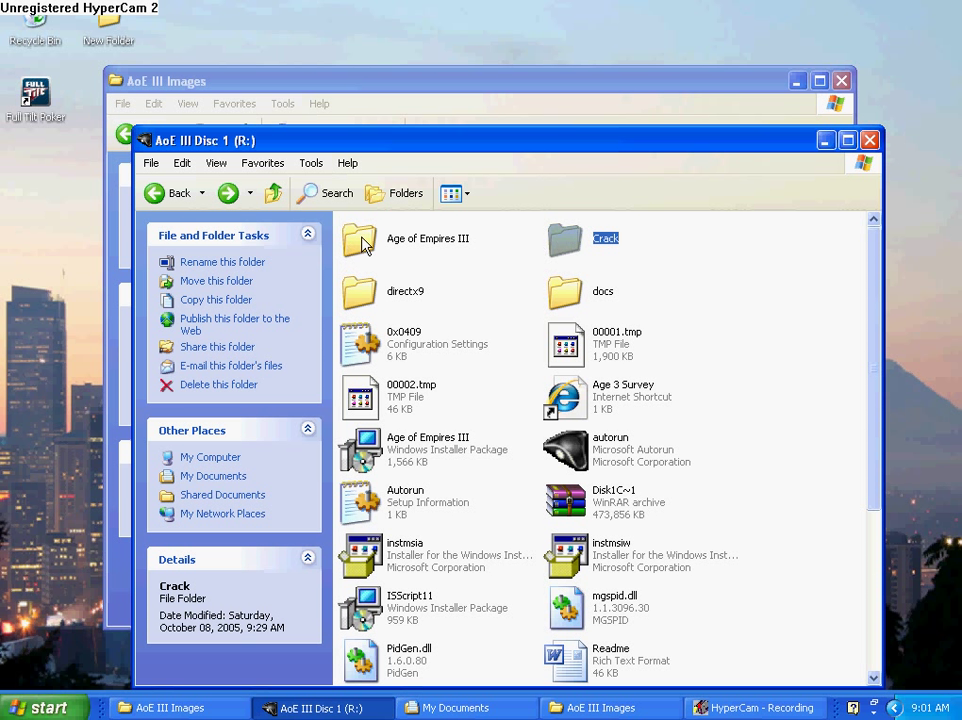
Reopen the Crack folder, select the age3 file, and close the window.
double_click(578, 245)
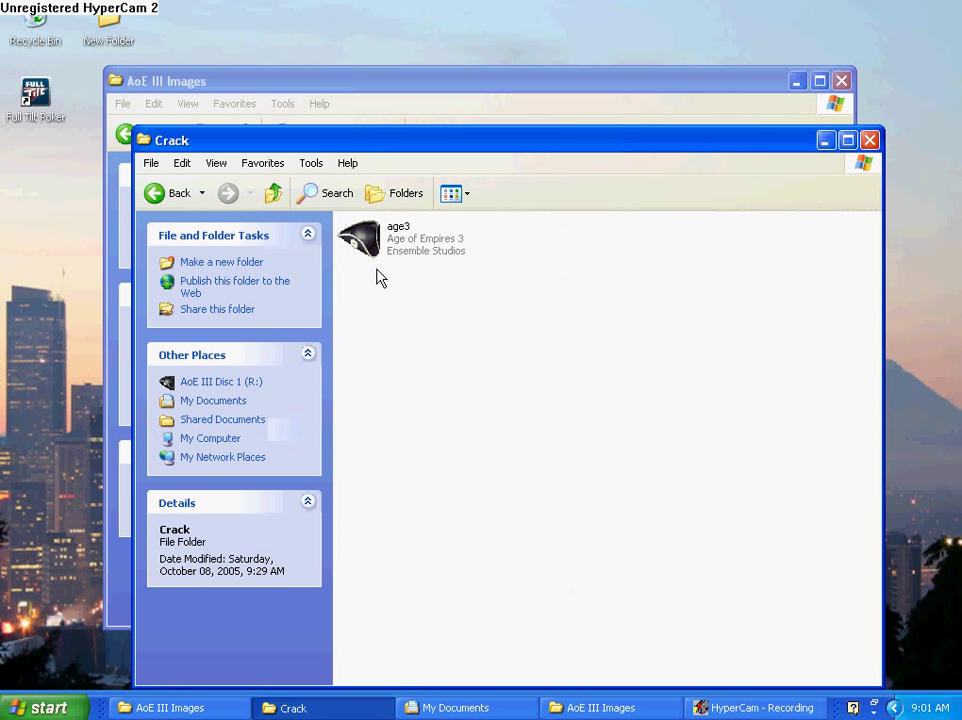
mouse_move(400, 240)
left_mouse_down()
mouse_move(357, 243)
mouse_move(380, 250)
left_mouse_up()
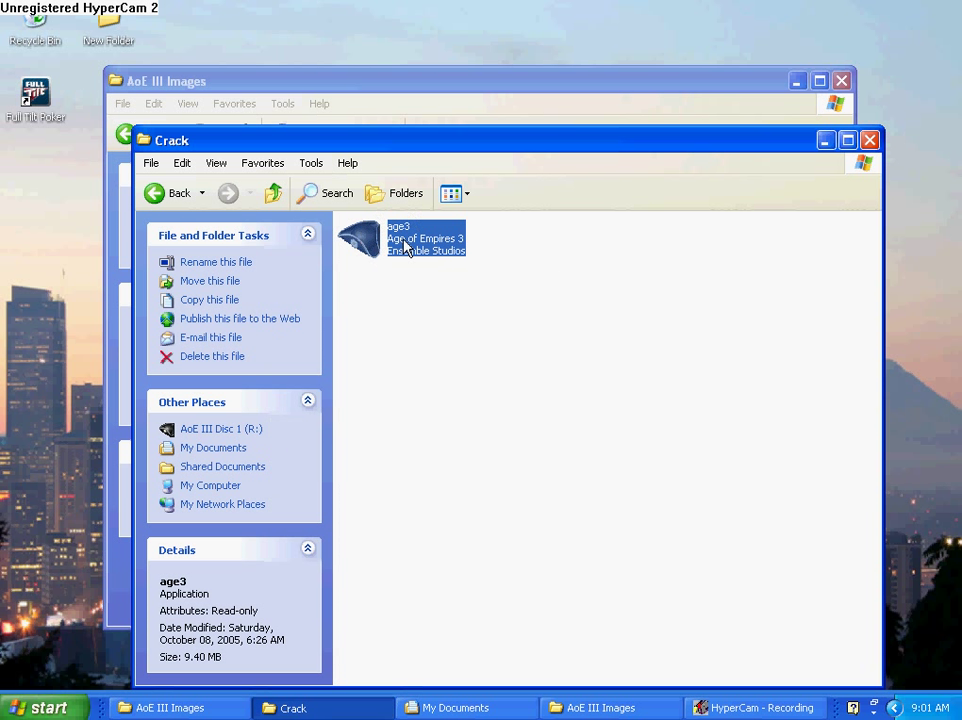
left_click(870, 140)
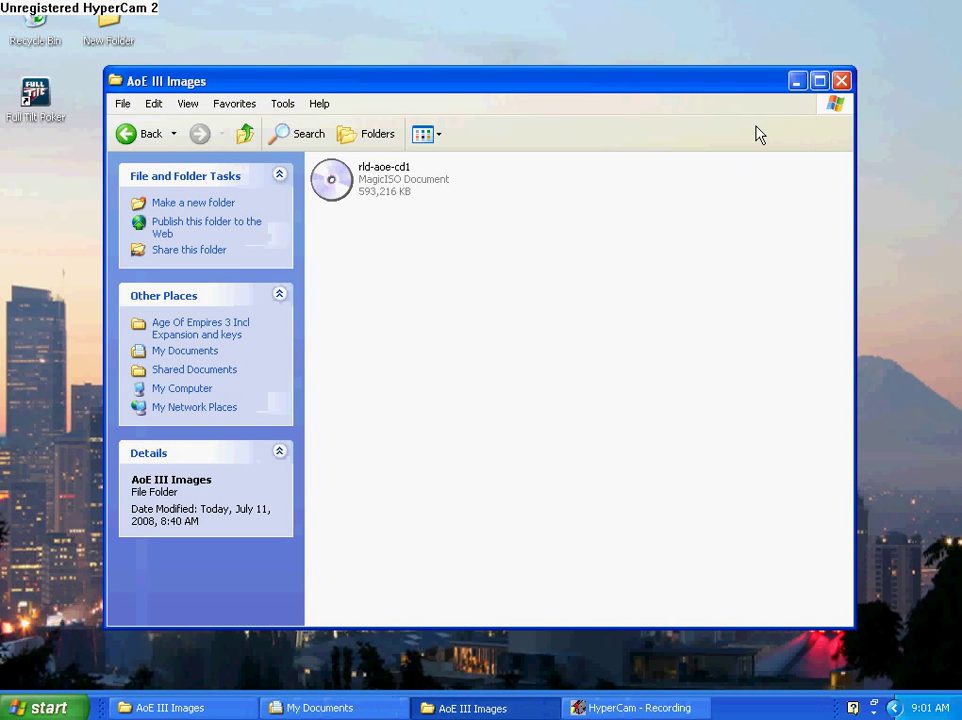
Close both the AoE III Images and My Documents windows.
left_click(841, 81)
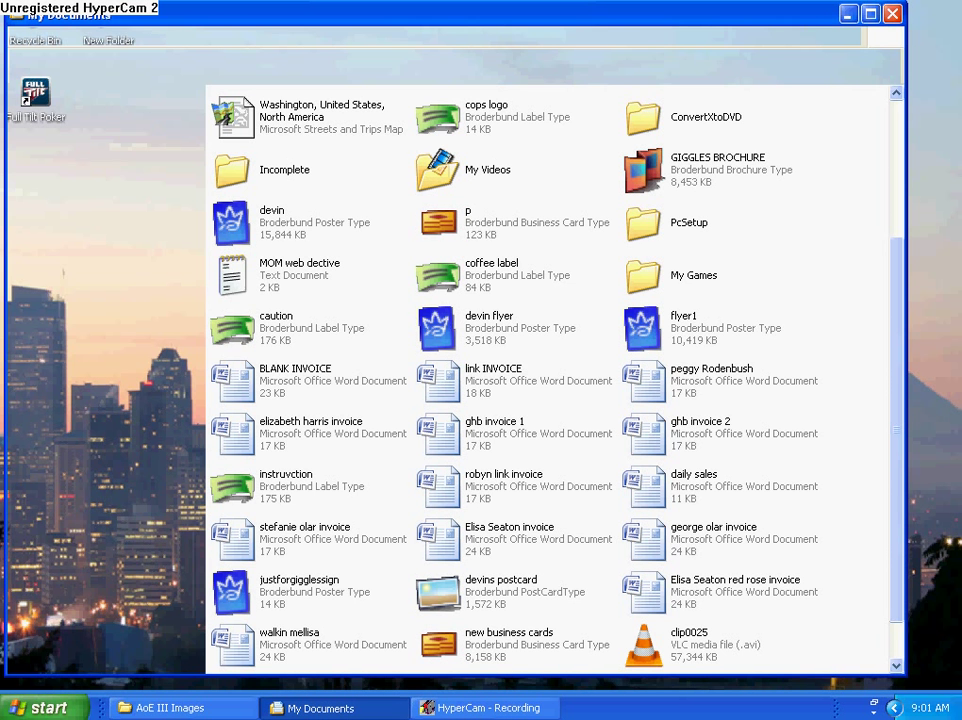
left_click(892, 13)
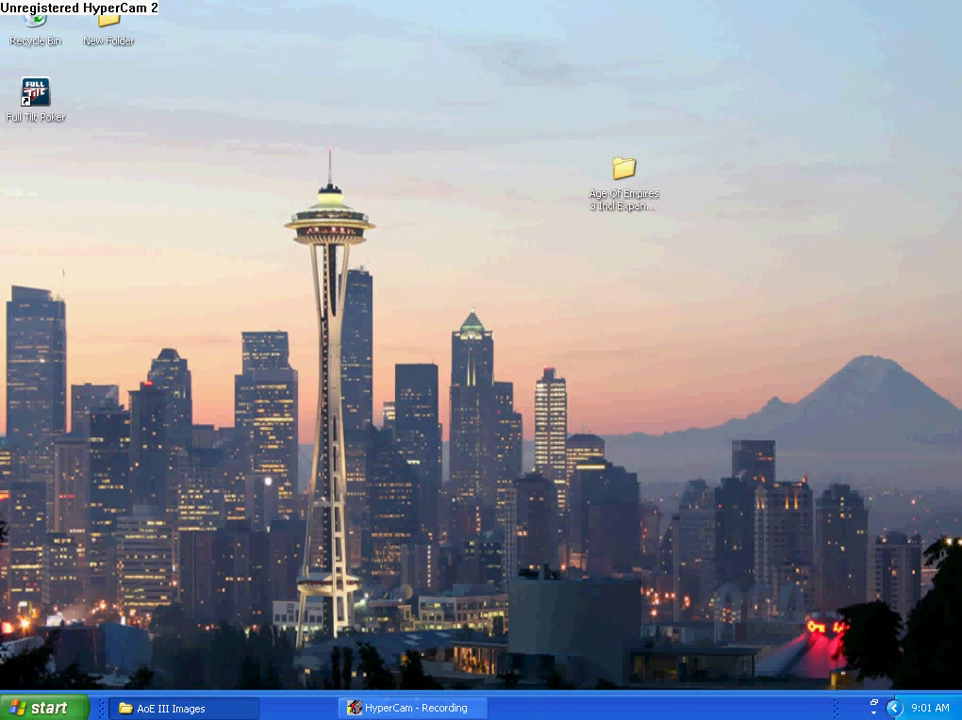